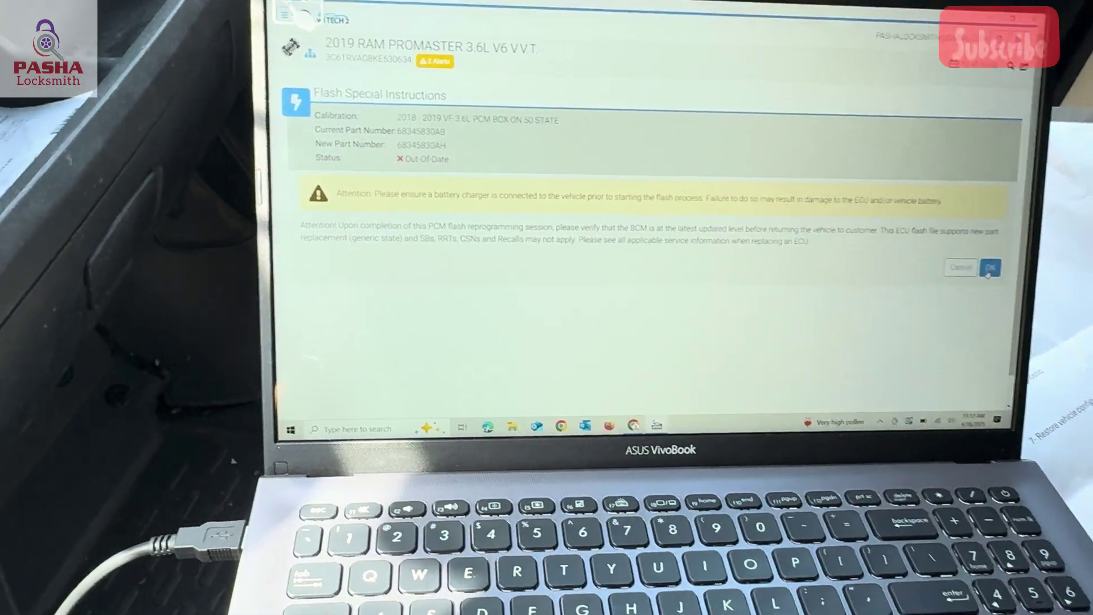
Step: Acknowledge the instructions, agree the flash is essential, start the PCM flash, and bypass the low-voltage warning
left_click(988, 272)
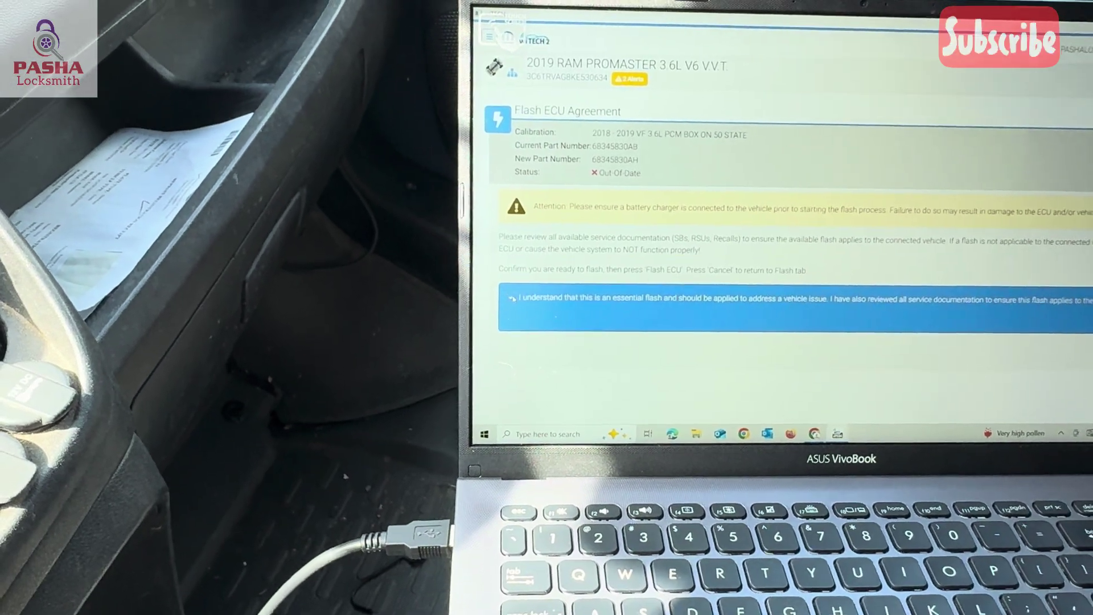
left_click(511, 298)
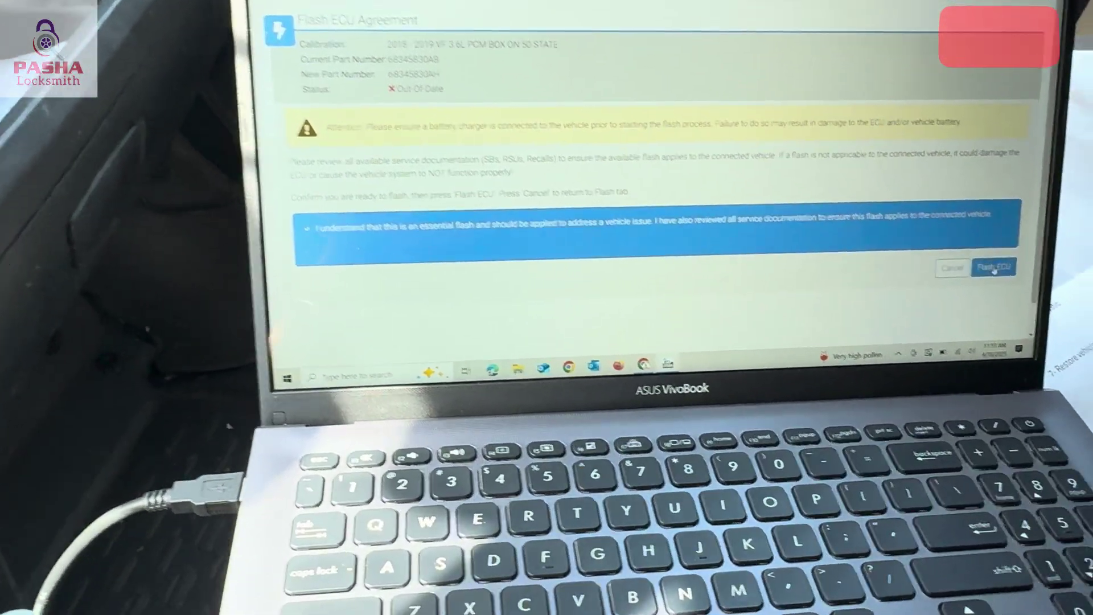
left_click(993, 269)
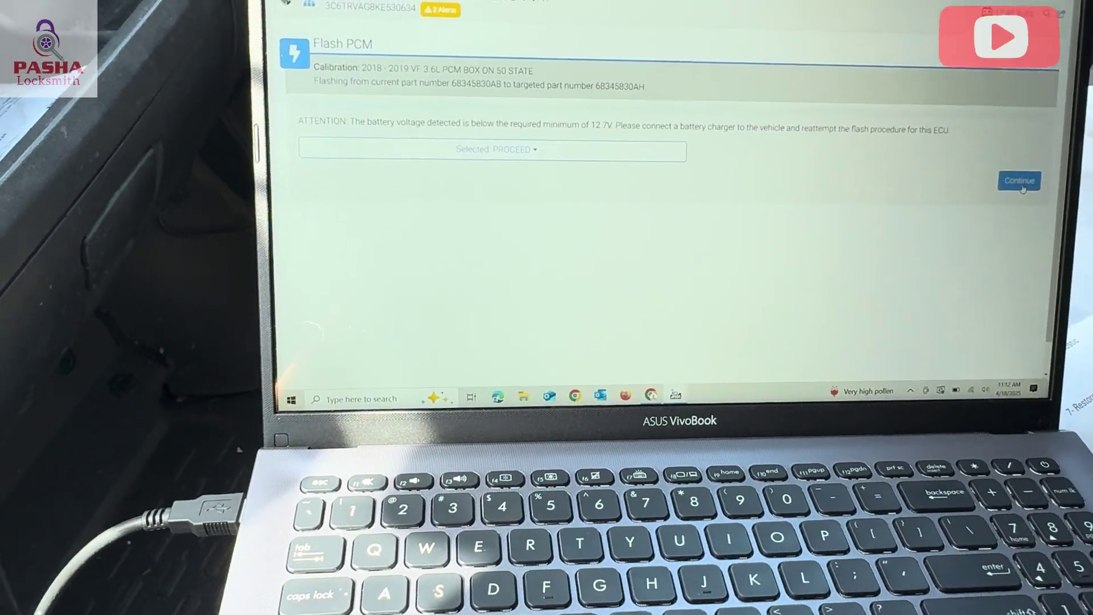
left_click(1021, 188)
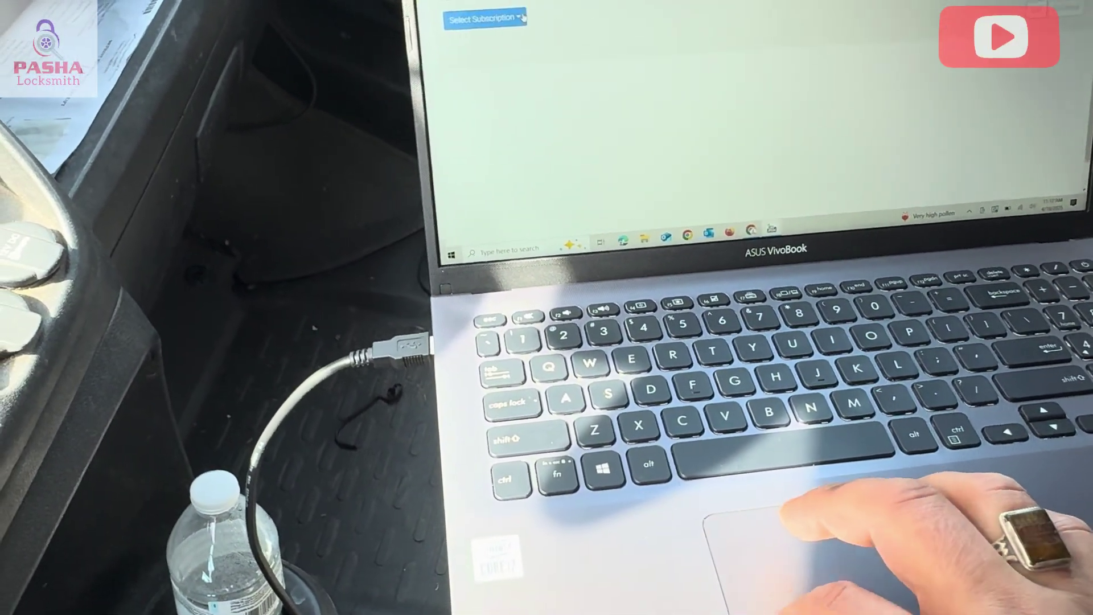
Step: Choose the Yearly subscription (Qty 1 of 1) and run the PCM flash to 99%
left_click(465, 13)
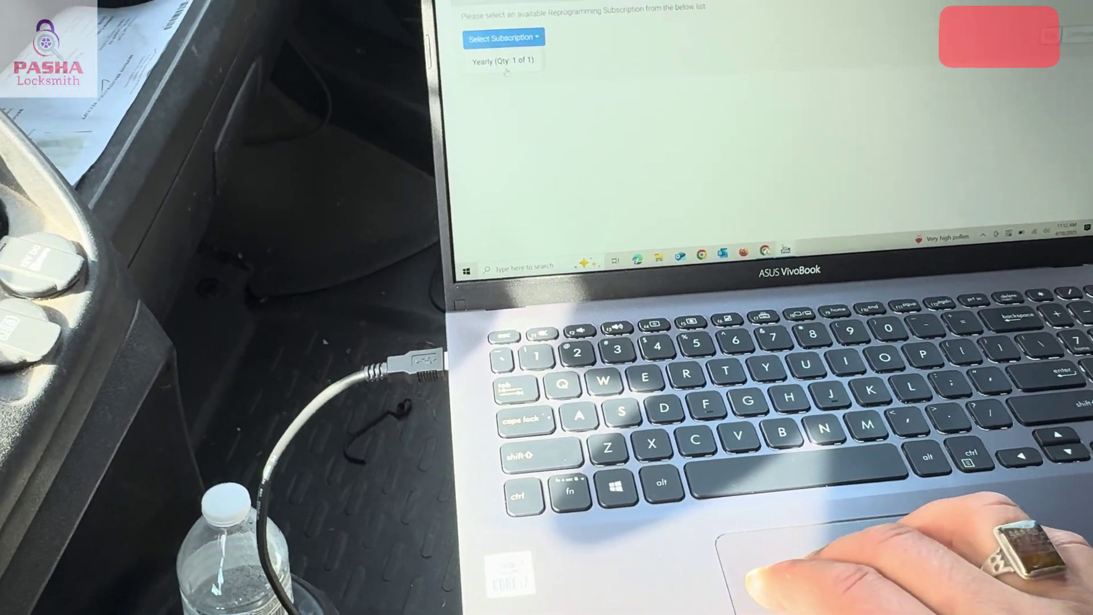
left_click(504, 60)
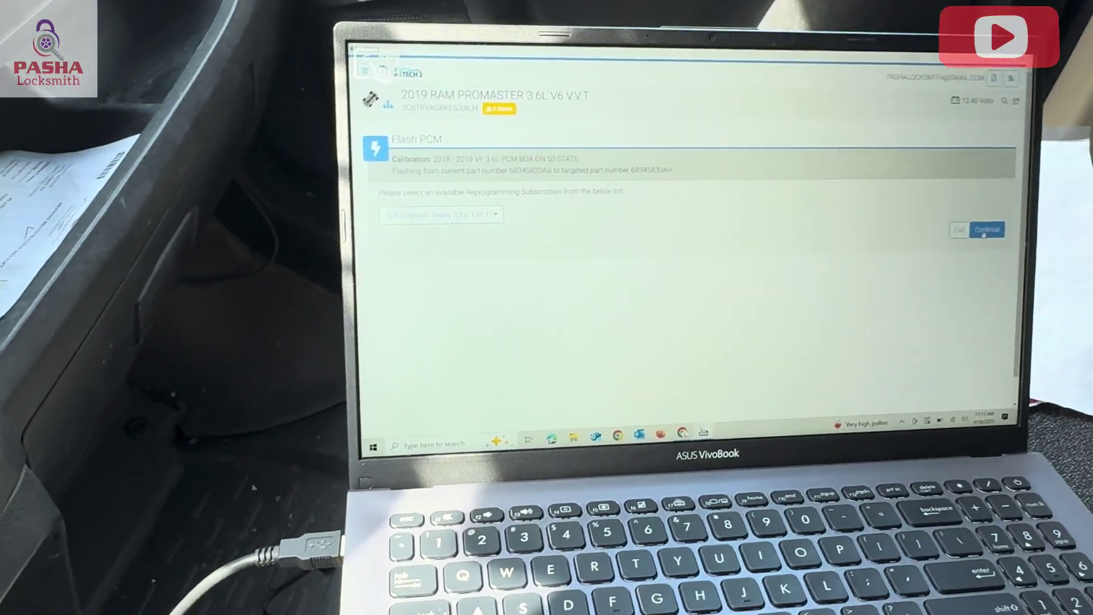
left_click(983, 231)
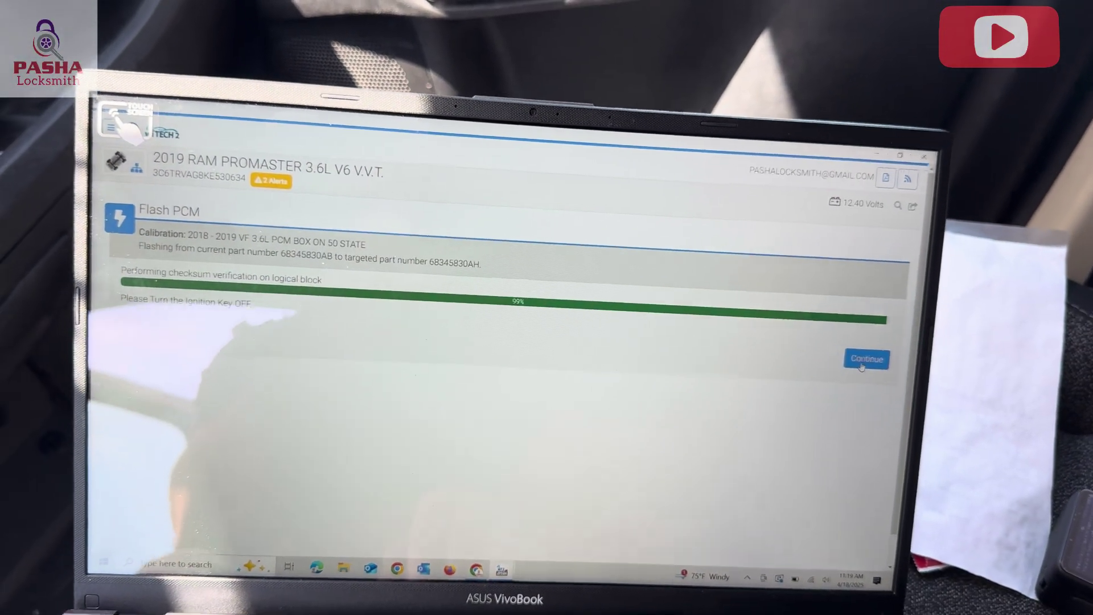
Step: Cycle the ignition off and on until the flash succeeds with part 68345830AH
left_click(843, 356)
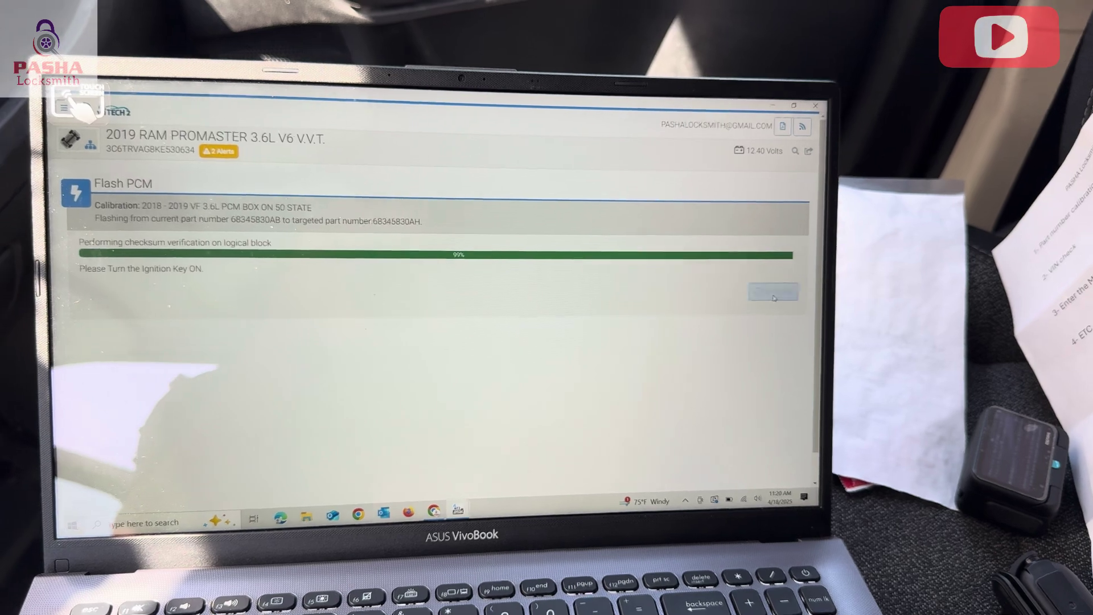
left_click(760, 287)
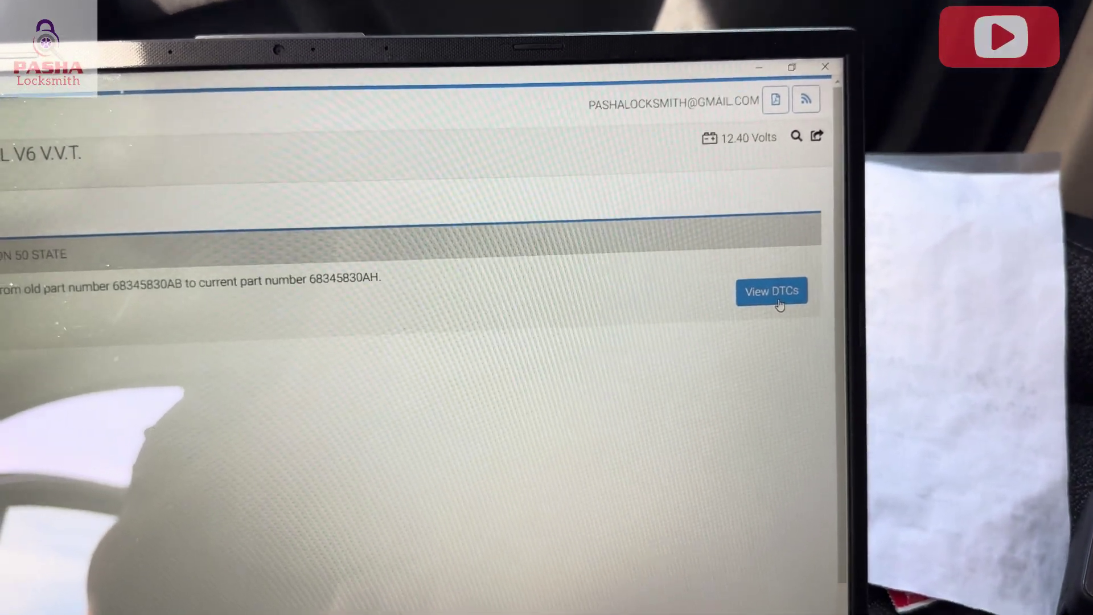
Step: Clear all stored DTCs from the View DTCs list and dismiss the cleared confirmation
left_click(828, 311)
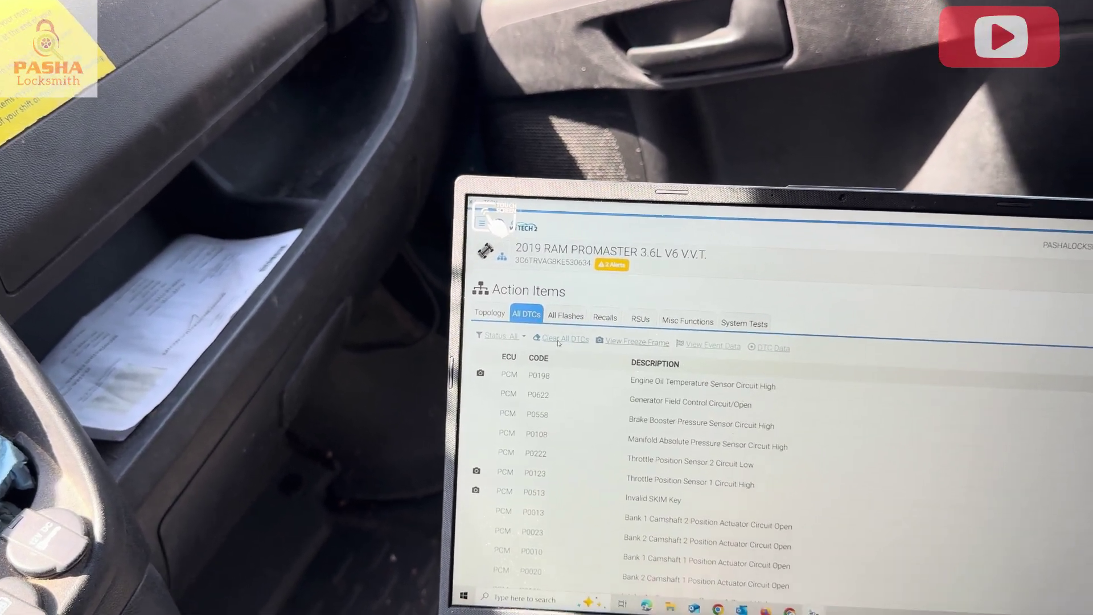
left_click(590, 357)
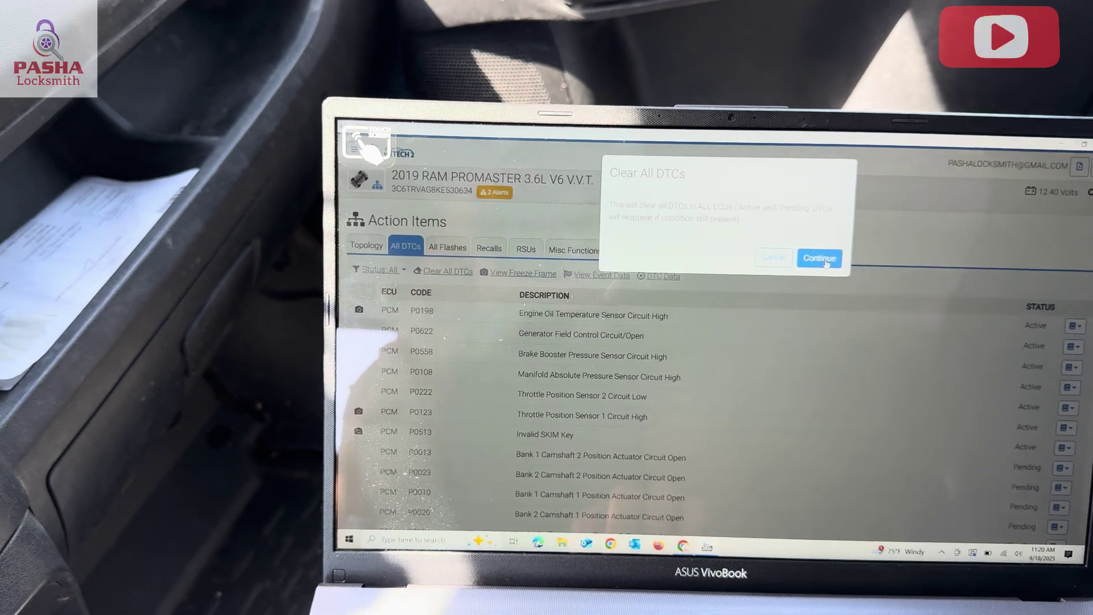
left_click(819, 258)
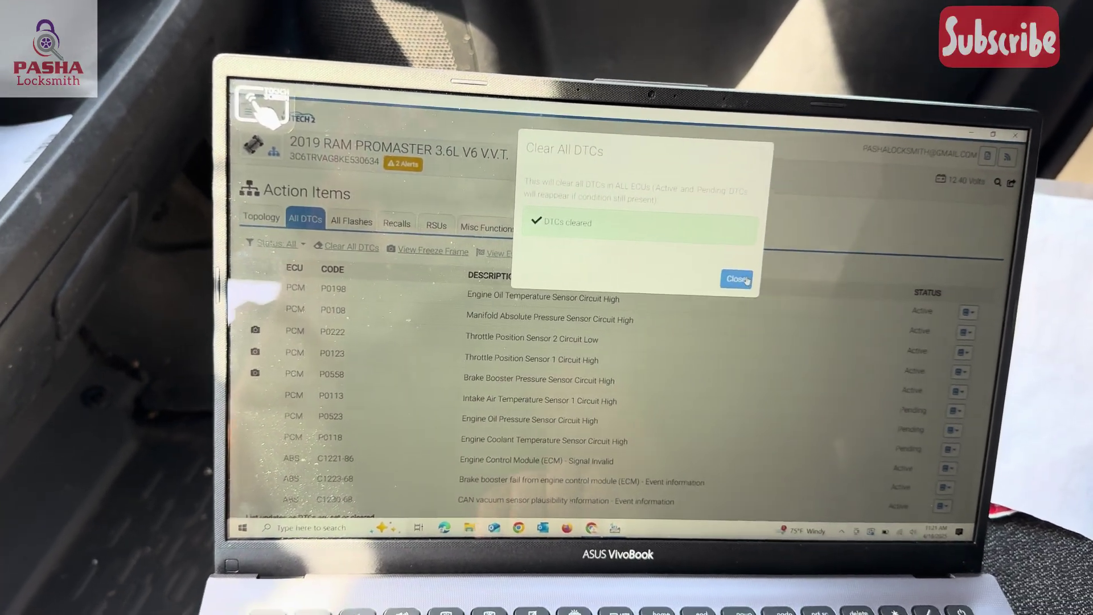
left_click(733, 288)
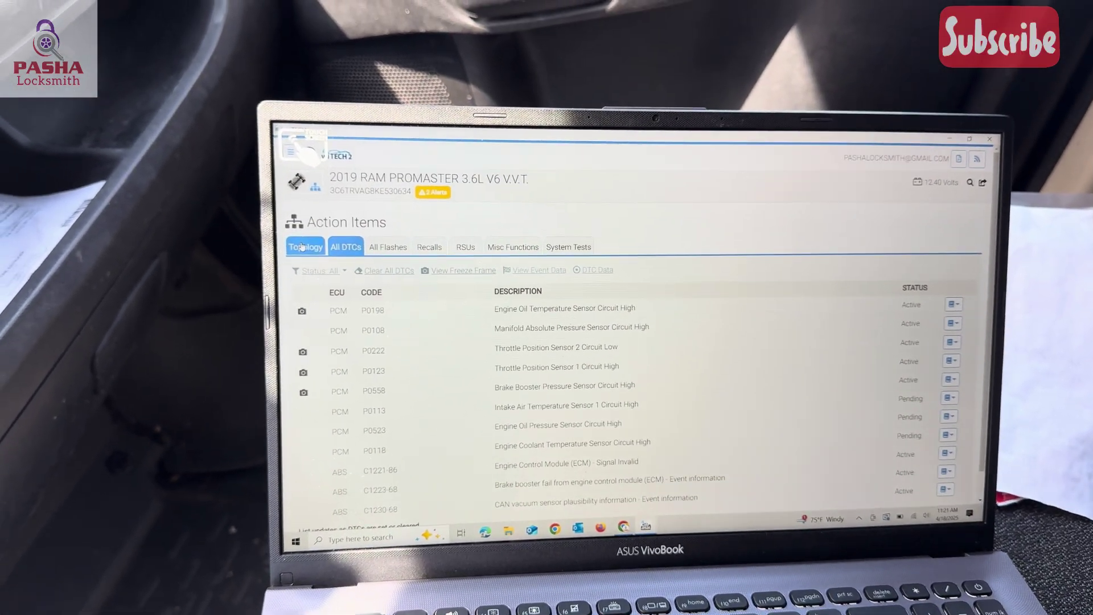
Step: Open the Powertrain Control Module's Misc Functions list from the Topology view
left_click(290, 239)
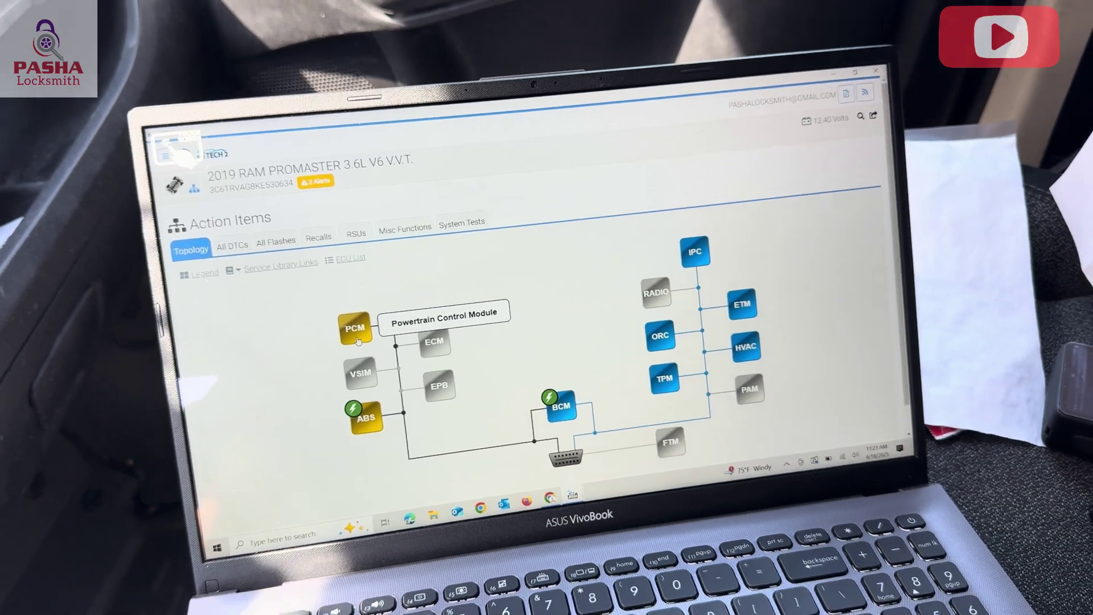
left_click(391, 354)
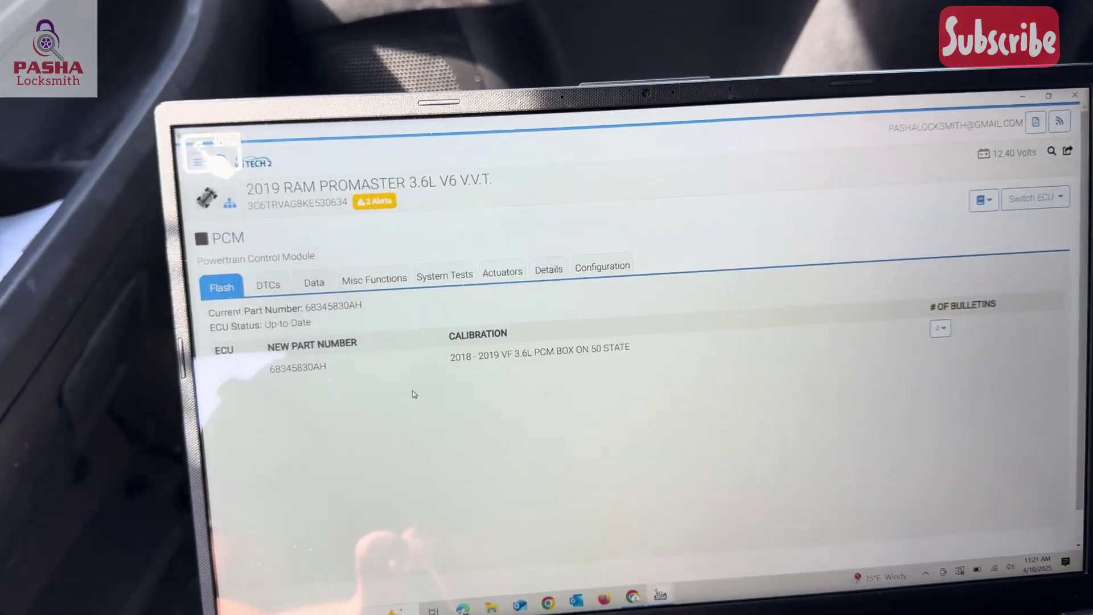
left_click(376, 279)
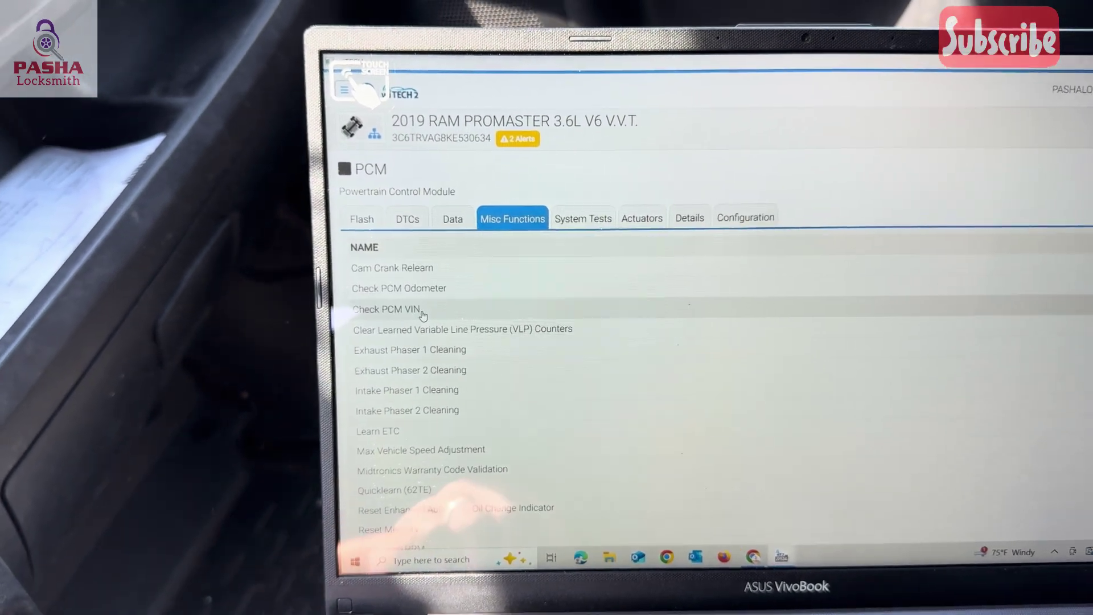
Step: Run Check PCM VIN from Misc Functions and close its result
left_click(422, 315)
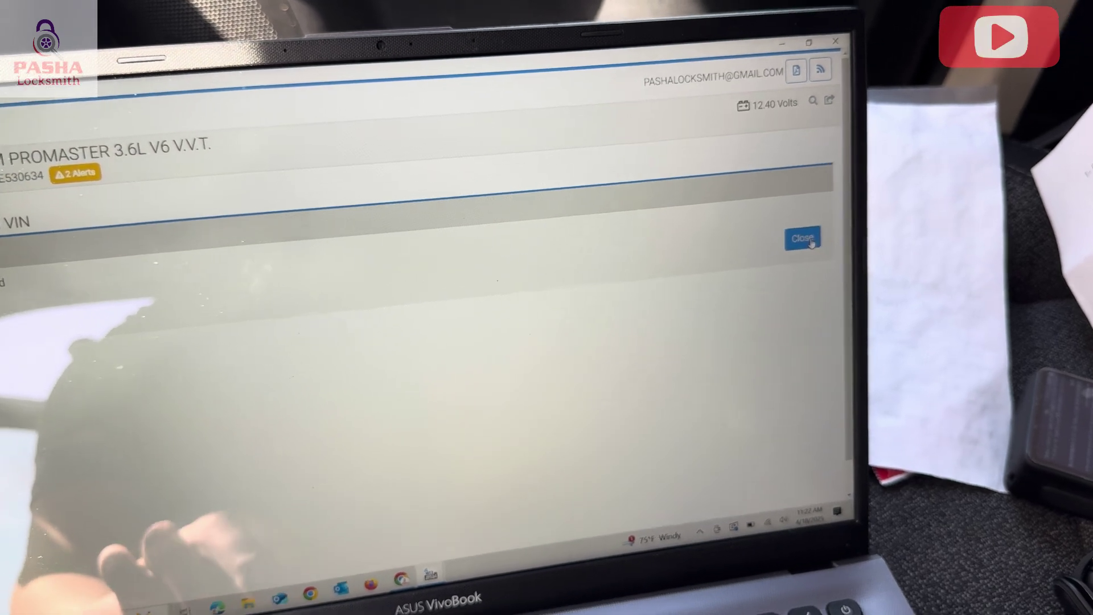
left_click(828, 244)
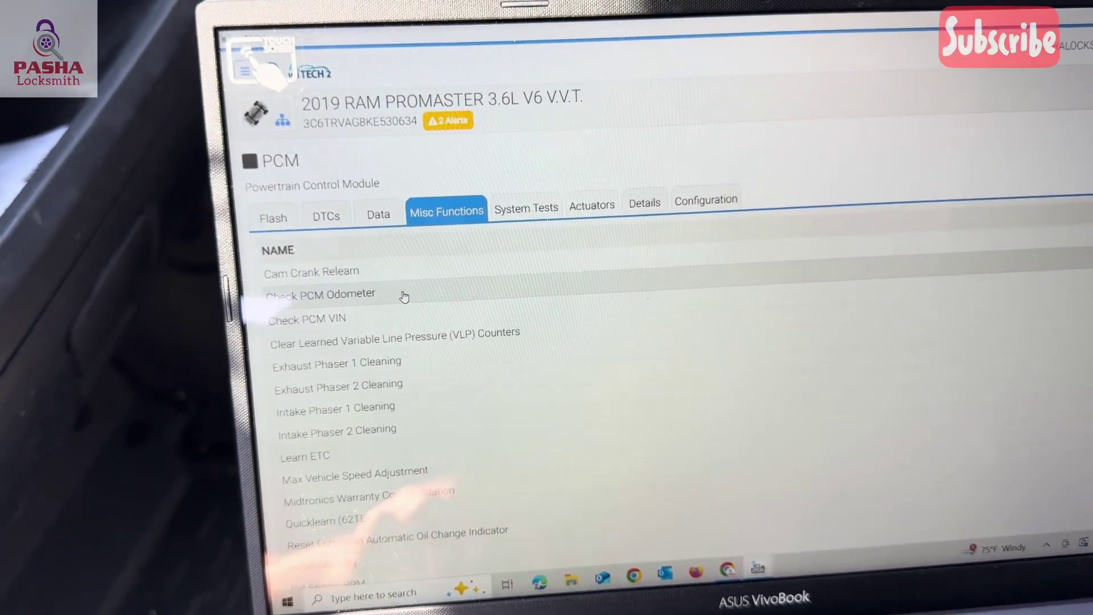
Step: Start Check PCM Odometer in miles and answer the 164257–164357 mile range question
left_click(381, 311)
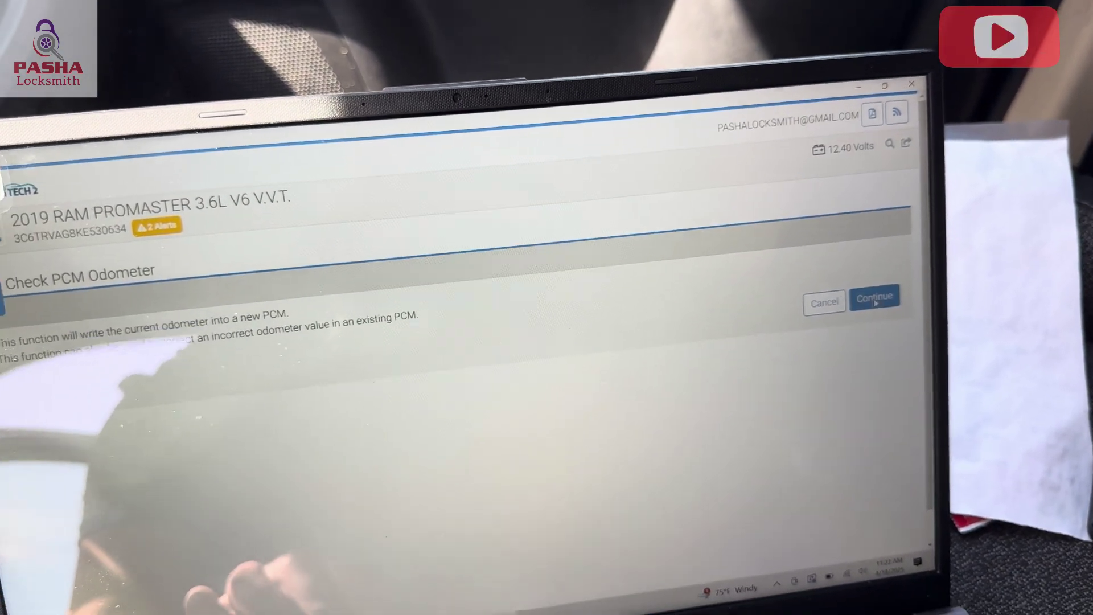
left_click(833, 317)
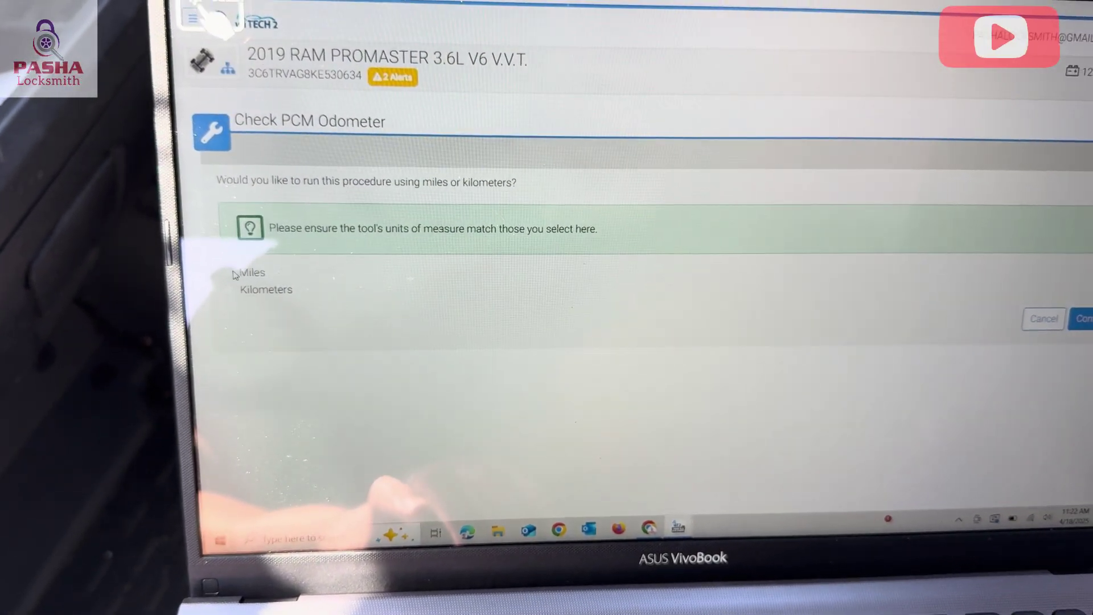
left_click(250, 272)
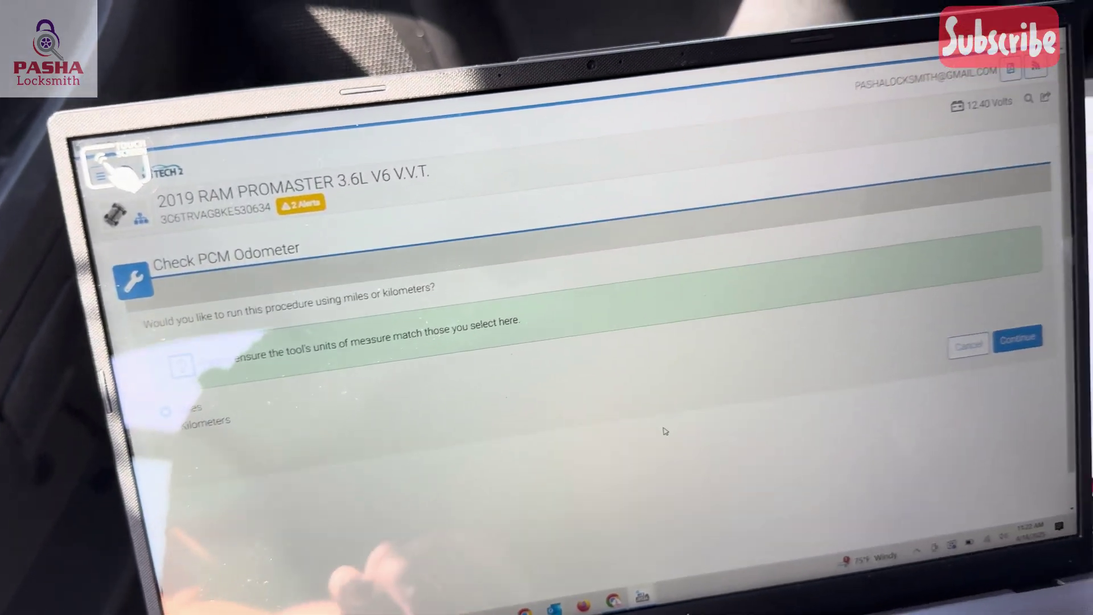
left_click(995, 349)
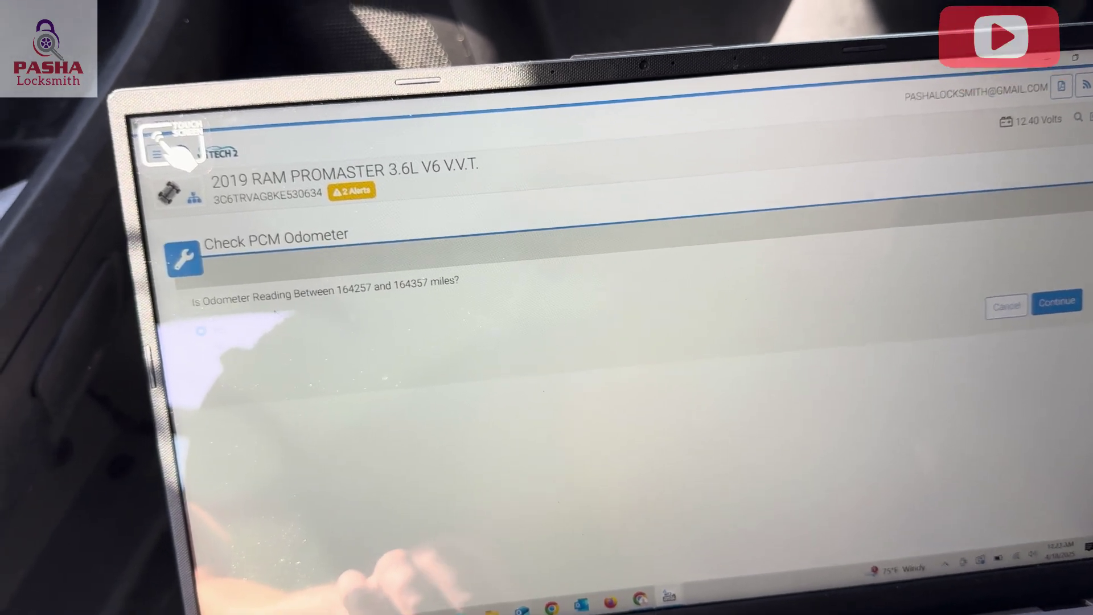
left_click(201, 332)
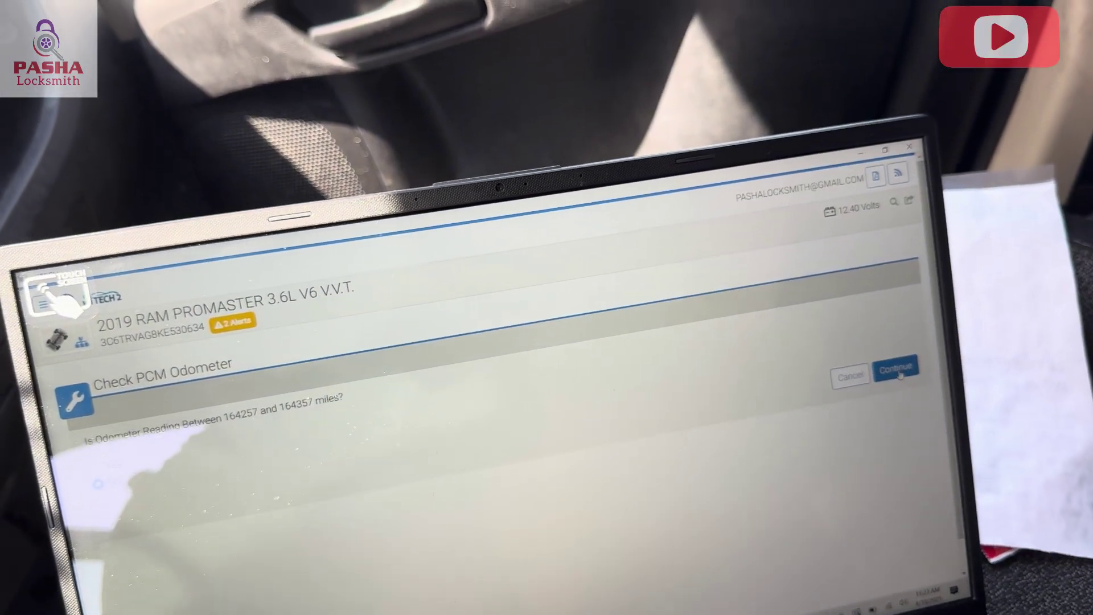
left_click(896, 373)
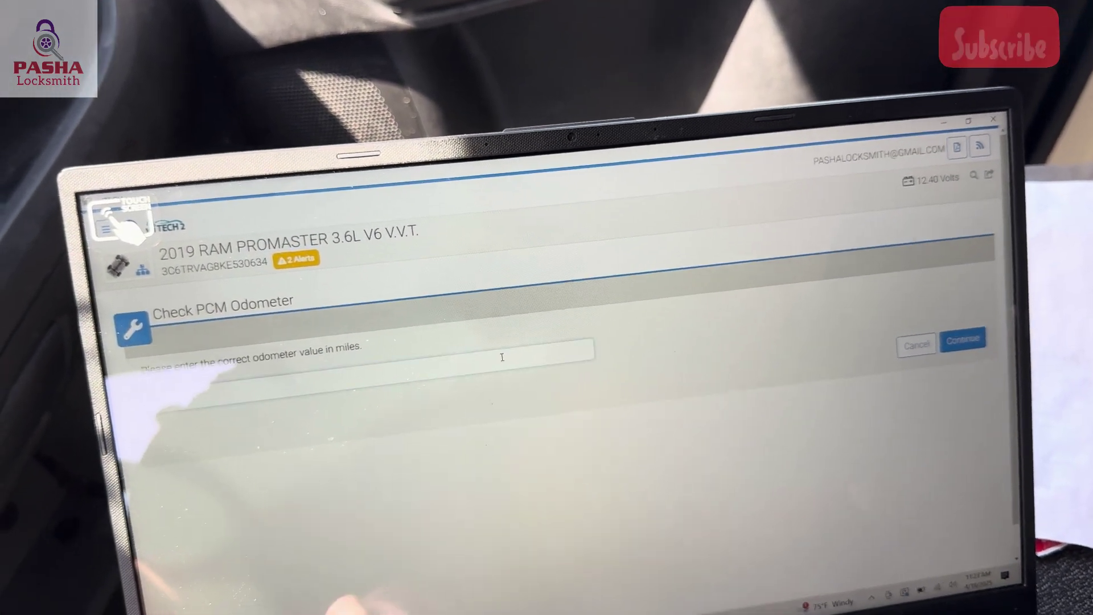
Step: Enter 83880 miles as the PCM odometer value and submit it
left_click(481, 369)
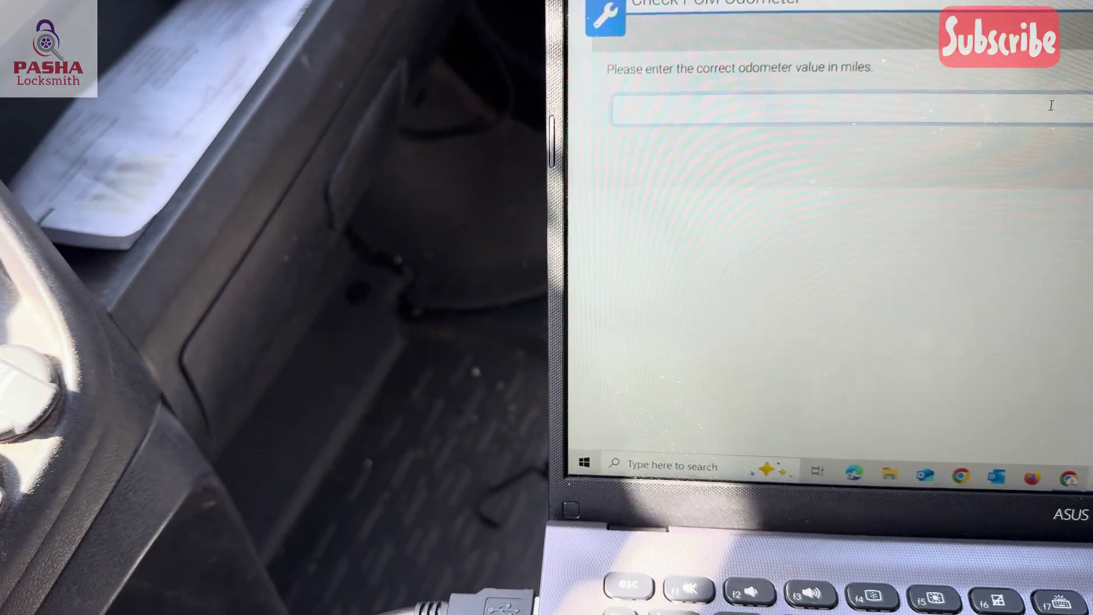
type("838")
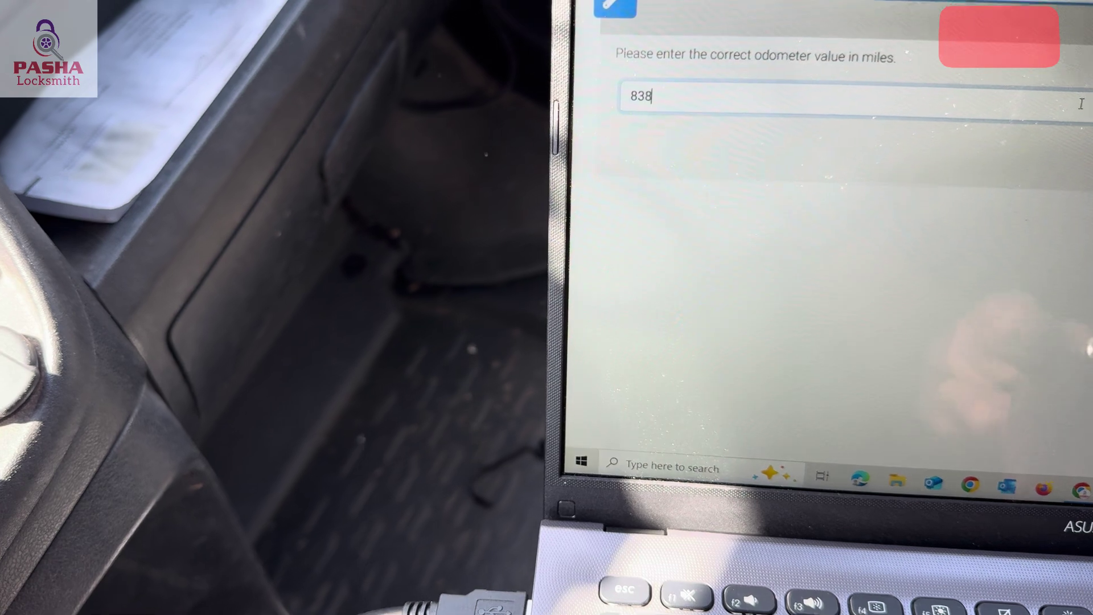
type("8")
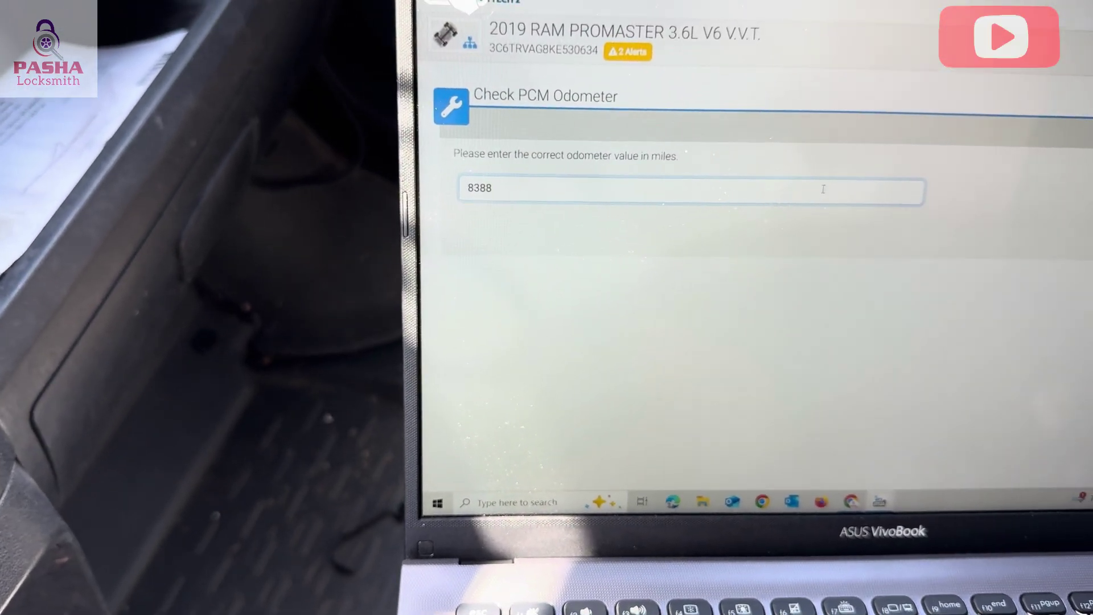
type("0")
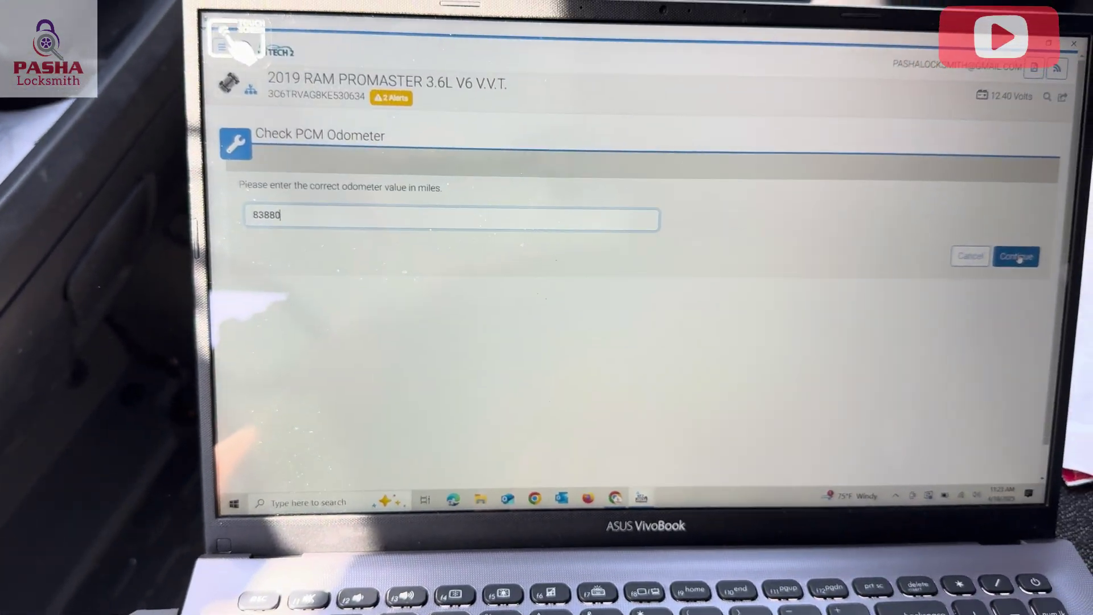
left_click(1030, 247)
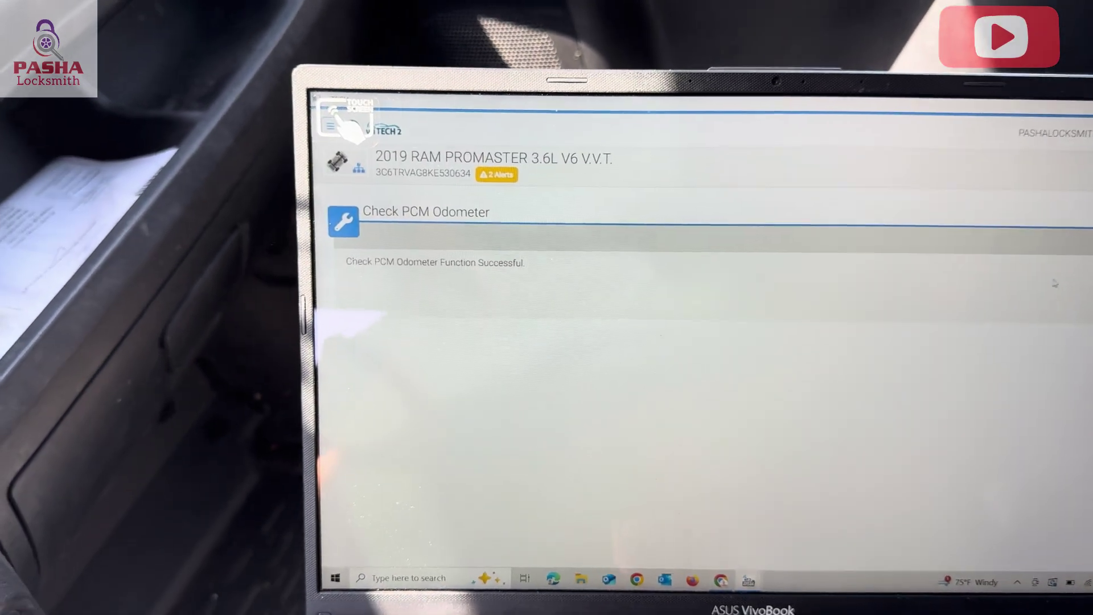
Step: Close the odometer success page and open Learn ETC from the PCM Misc Functions
left_click(1076, 251)
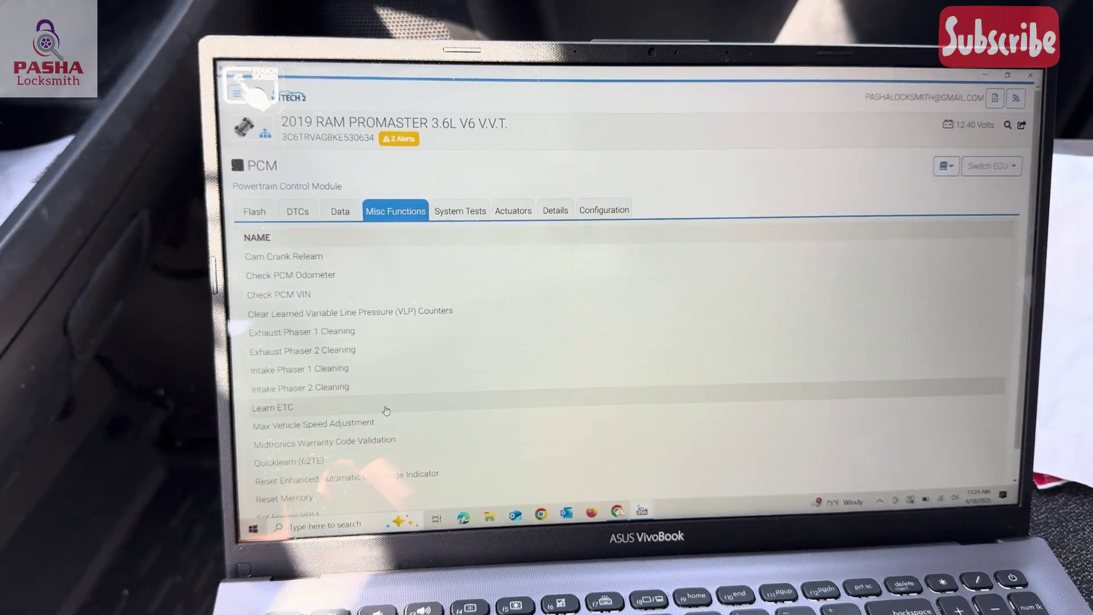
left_click(385, 410)
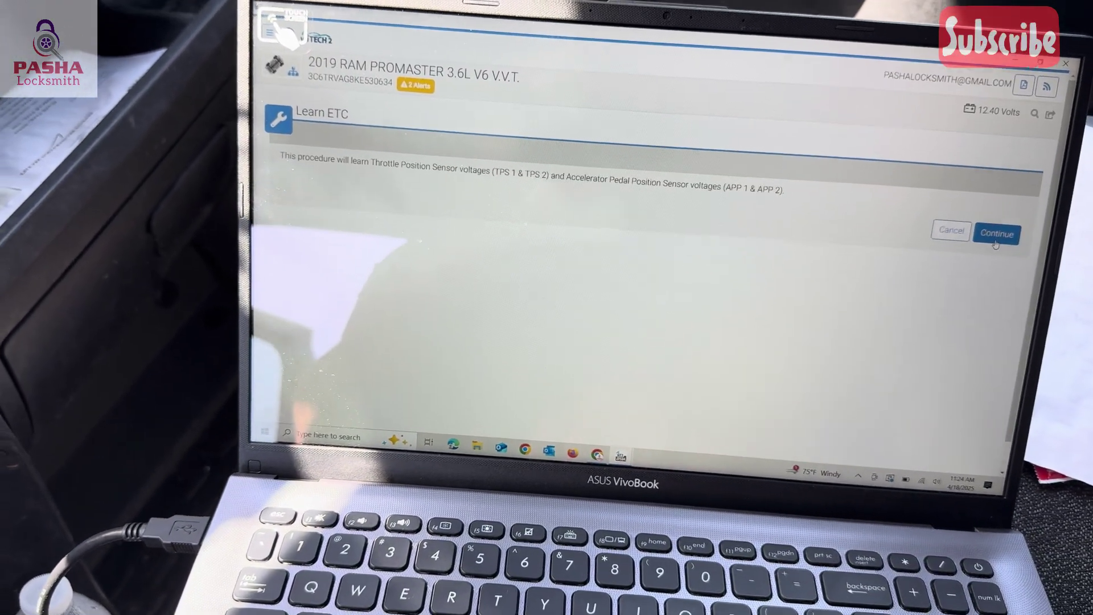
Step: Run Learn ETC through its ignition, pedal-to-floor and pedal-release stages
key("Return")
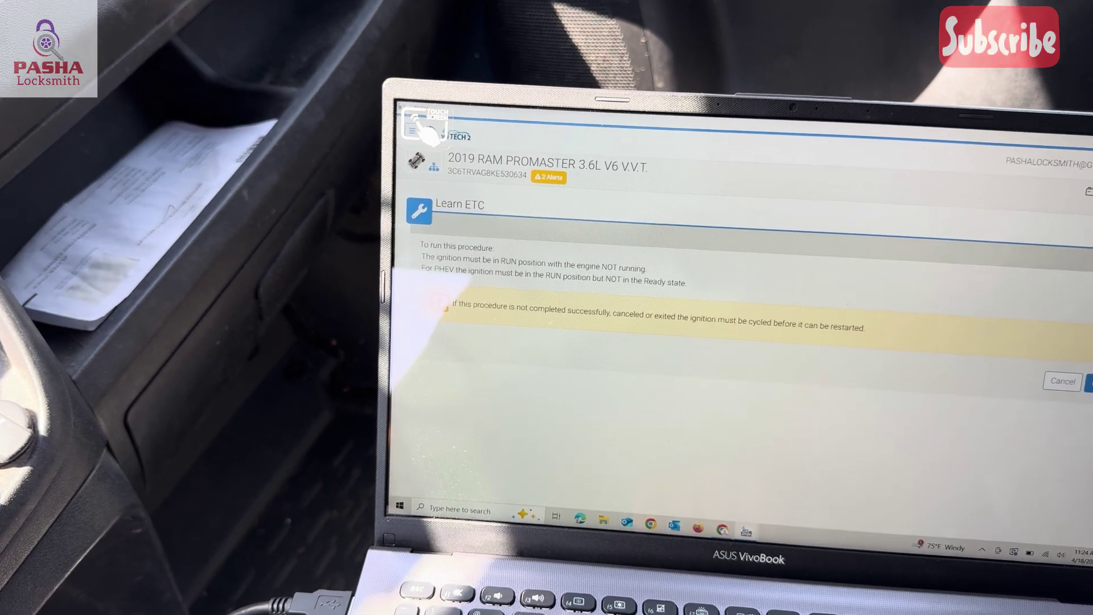
left_click(1088, 380)
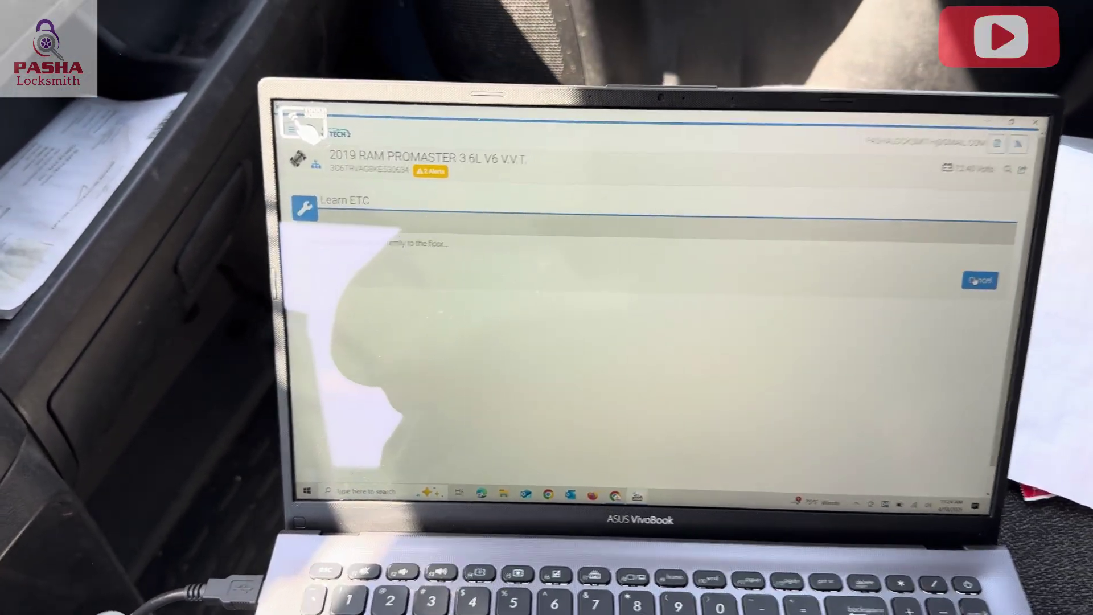
left_click(950, 176)
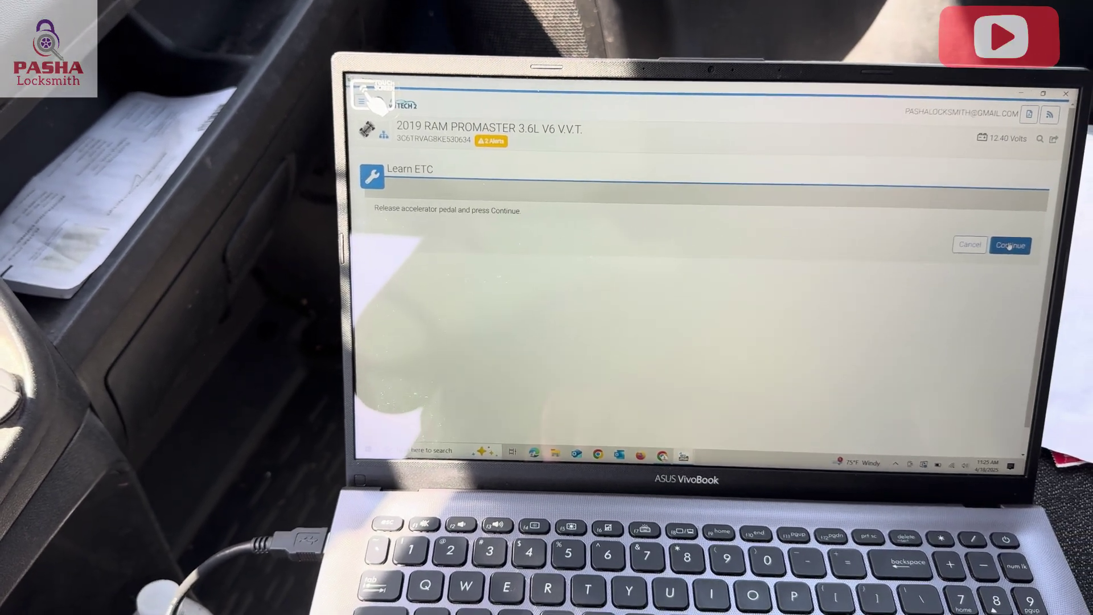
left_click(1010, 252)
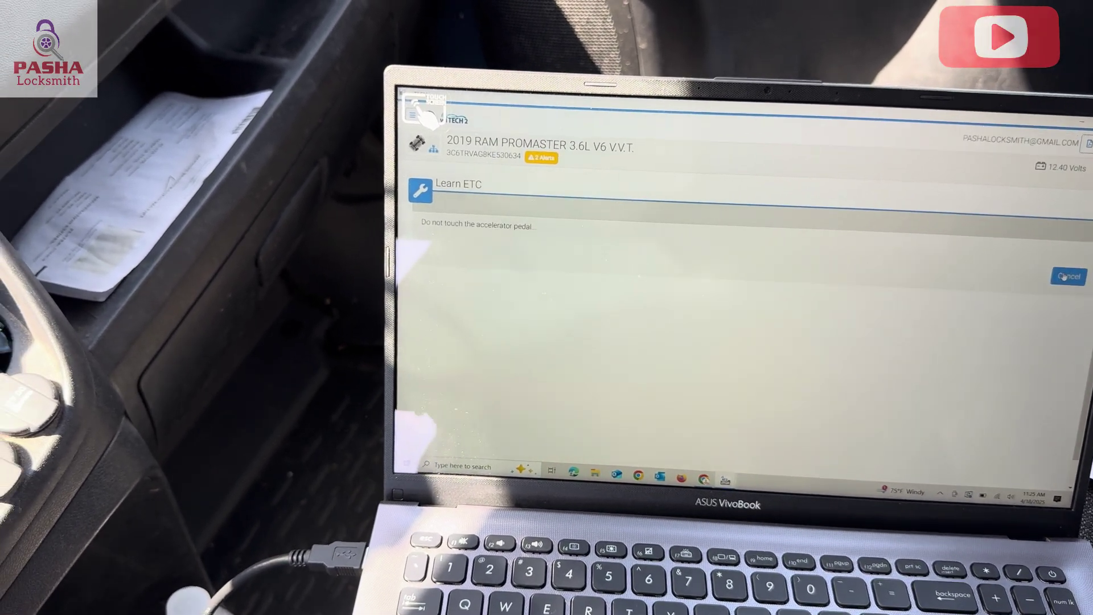